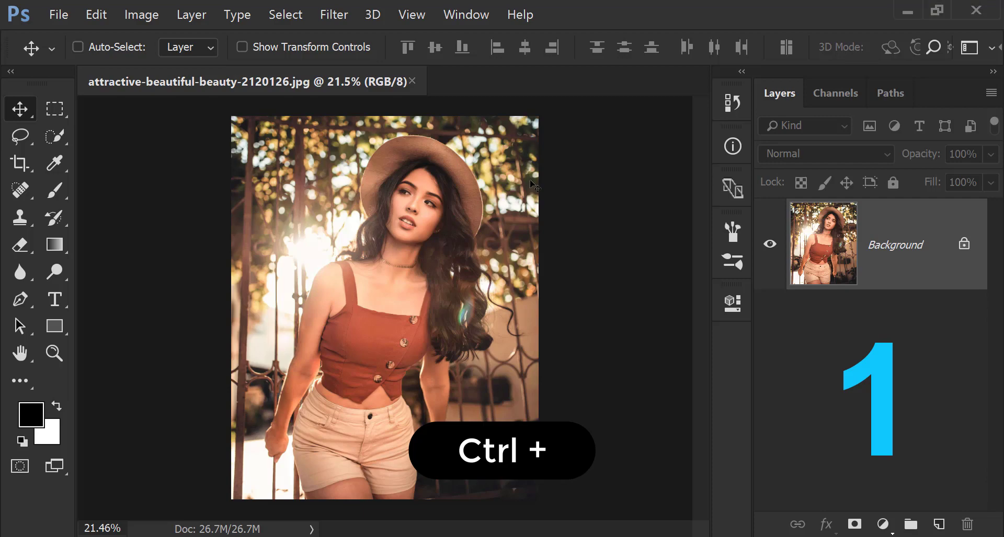
Step the zoom in and out with Ctrl+ and Ctrl-, ending on the whole photo.
{"action": "key", "text": "ctrl+plus"}
{"action": "key", "text": "ctrl+plus"}
{"action": "key", "text": "ctrl+plus"}
{"action": "key", "text": "ctrl+plus"}
{"action": "key", "text": "ctrl+plus"}
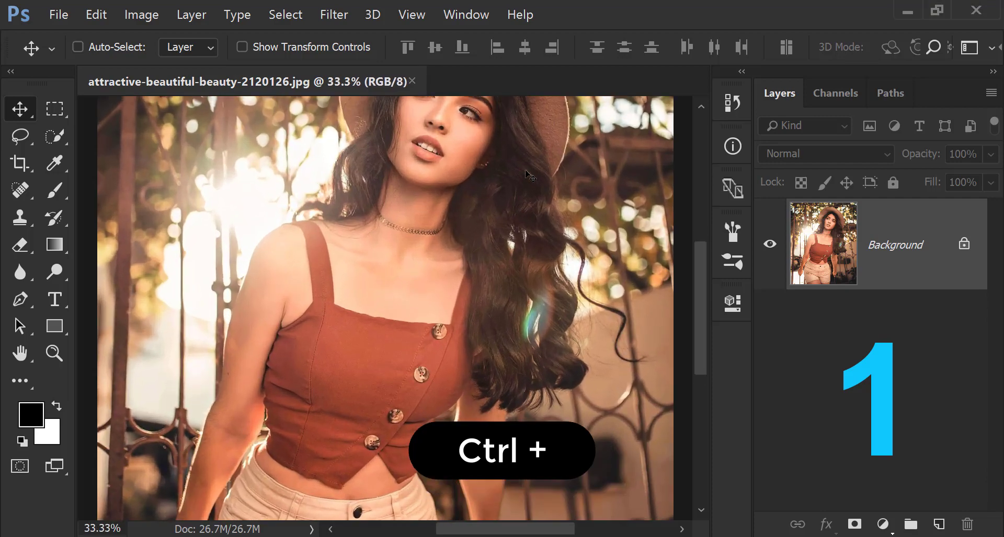
{"action": "key", "text": "ctrl+minus"}
{"action": "key", "text": "ctrl+minus"}
{"action": "key", "text": "ctrl+minus"}
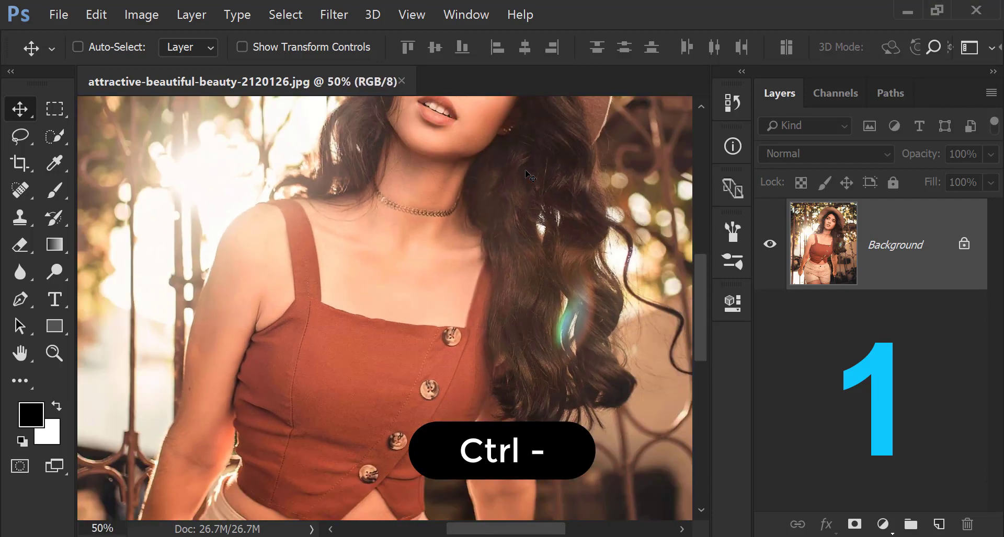
{"action": "key", "text": "ctrl+plus"}
{"action": "key", "text": "ctrl+plus"}
{"action": "key", "text": "ctrl+plus"}
{"action": "key", "text": "ctrl+plus"}
{"action": "key", "text": "ctrl+plus"}
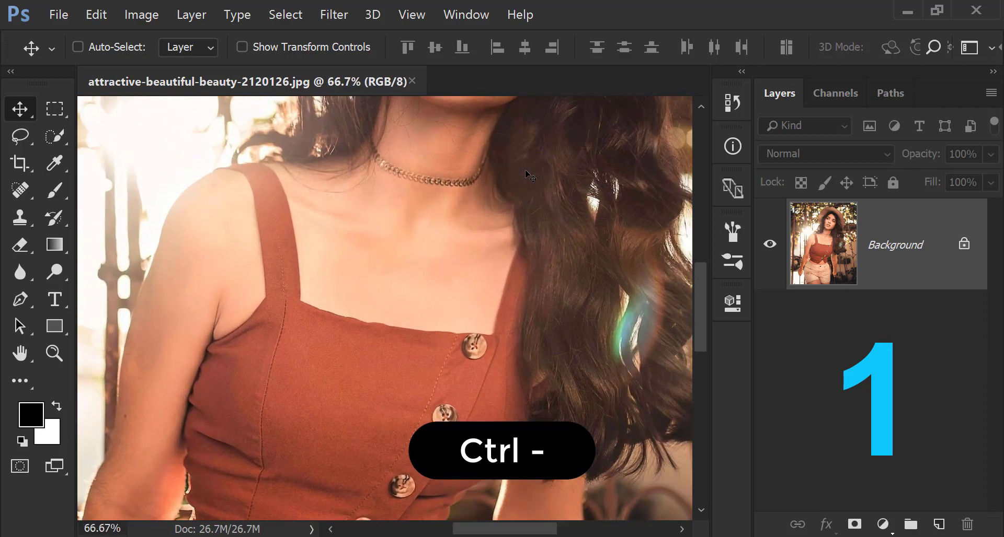
{"action": "key", "text": "ctrl+minus"}
{"action": "key", "text": "ctrl+minus"}
{"action": "key", "text": "ctrl+minus"}
{"action": "key", "text": "ctrl+minus"}
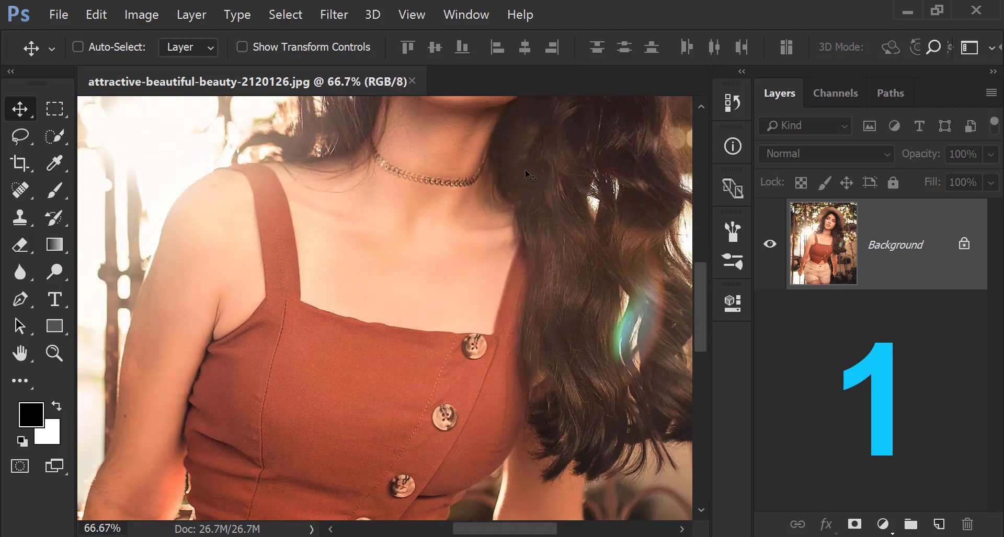
{"action": "key", "text": "ctrl+minus"}
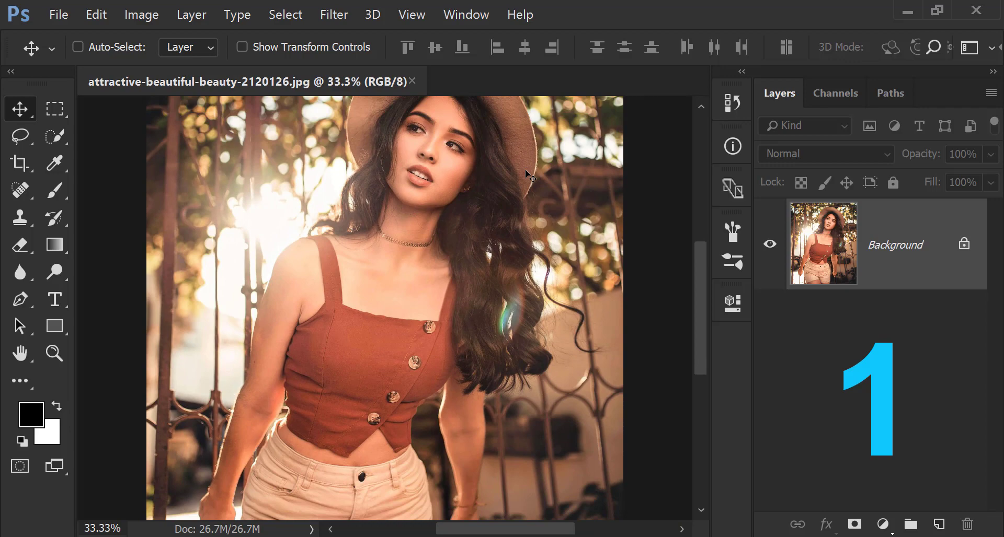
View the portrait at 100% and pan down to her chin and choker.
{"action": "key", "text": "ctrl+plus"}
{"action": "key", "text": "ctrl+plus"}
{"action": "key", "text": "ctrl+plus"}
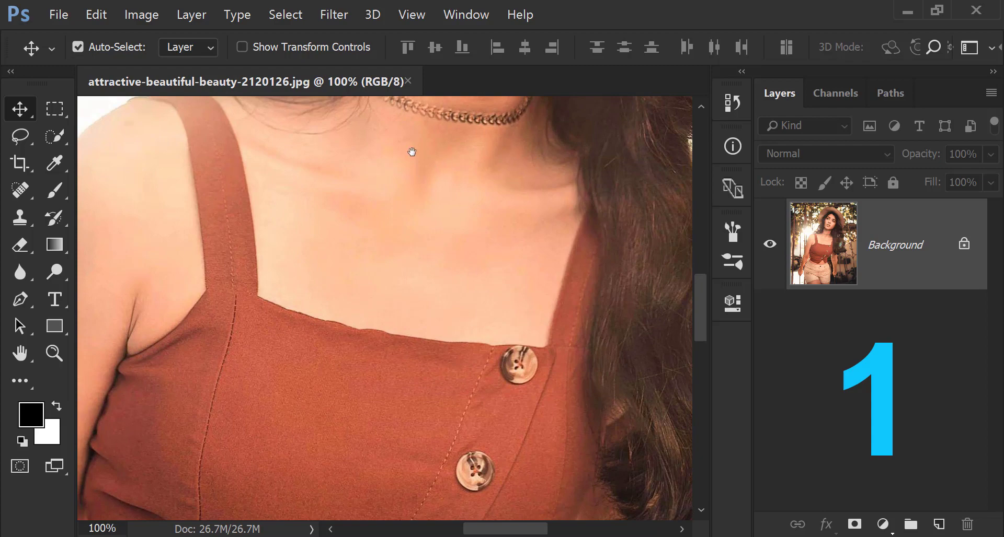
{"action": "left_click_drag", "start_coordinate": [410, 140], "coordinate": [411, 289]}
{"action": "scroll", "coordinate": [410, 289], "scroll_direction": "up", "scroll_amount": 10}
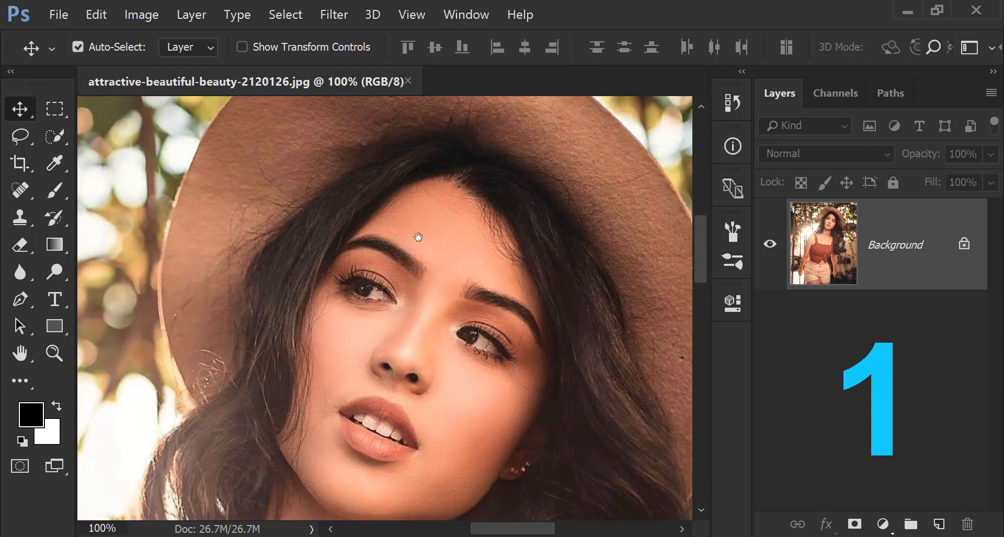
{"action": "scroll", "coordinate": [403, 255], "scroll_direction": "down", "scroll_amount": 4}
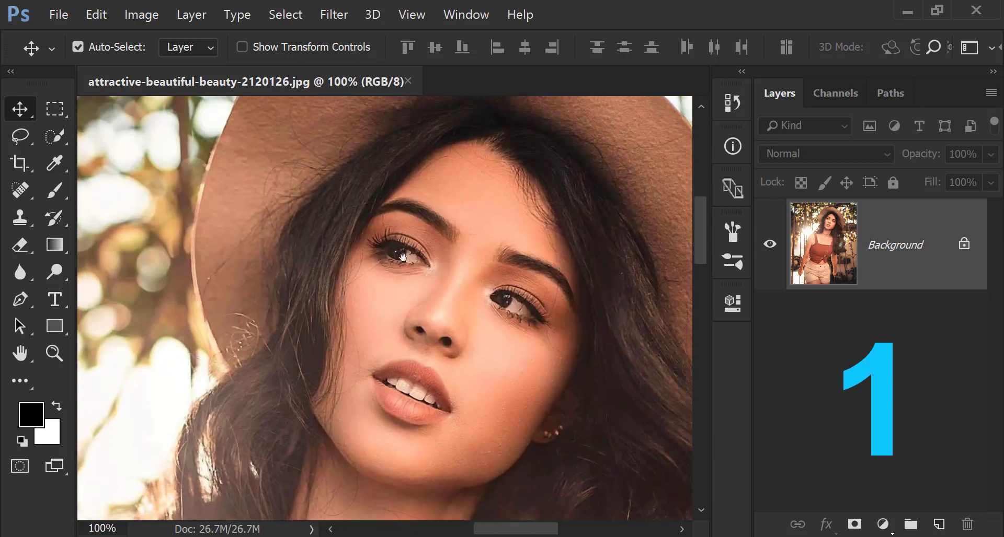
Fit the whole photo, then scrubby-zoom onto the neck and chest and back out to 21.8%.
{"action": "key", "text": "ctrl+minus"}
{"action": "key", "text": "ctrl+minus"}
{"action": "key", "text": "ctrl+minus"}
{"action": "key", "text": "ctrl+minus"}
{"action": "key", "text": "ctrl+minus"}
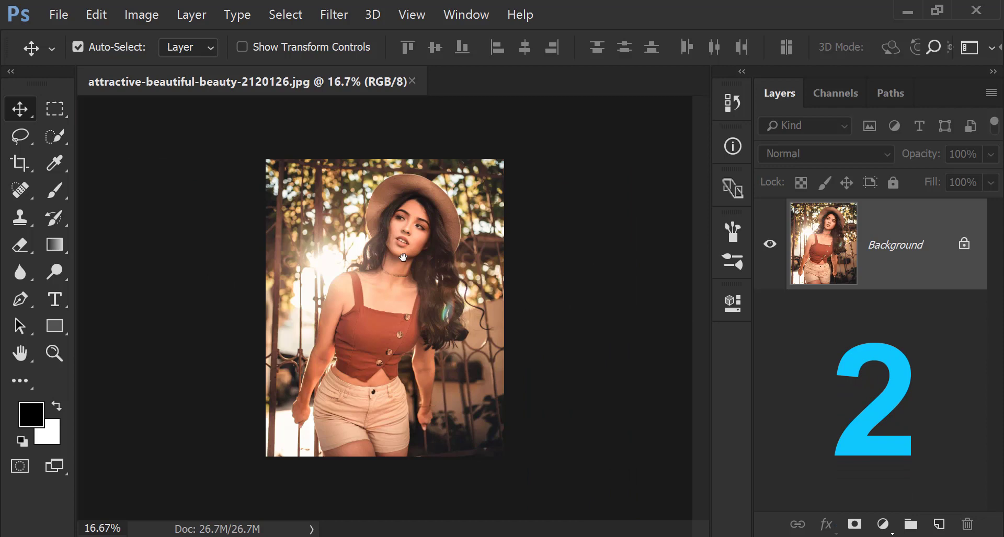
{"action": "key", "text": "z"}
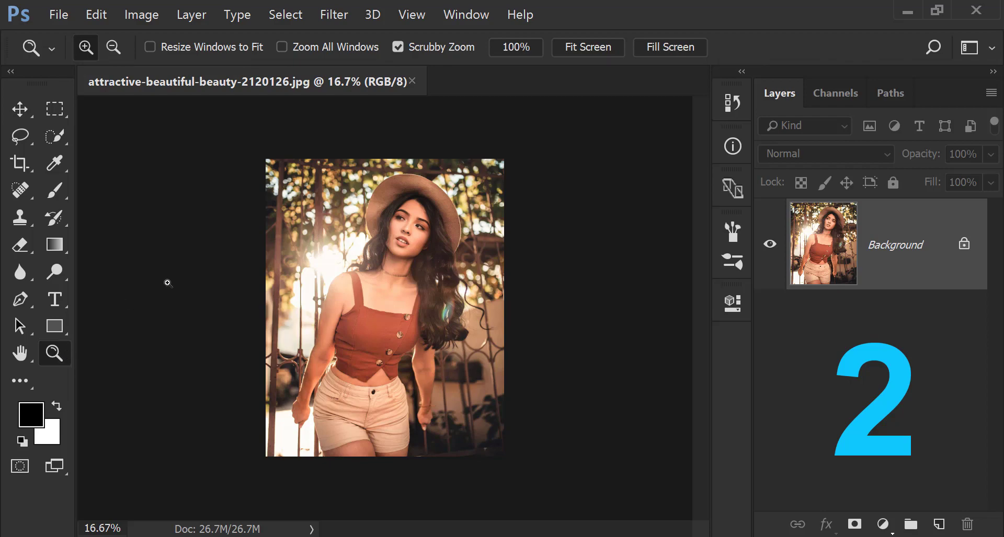
{"action": "left_click_drag", "start_coordinate": [386, 295], "coordinate": [502, 238]}
{"action": "left_click_drag", "start_coordinate": [383, 327], "coordinate": [385, 367]}
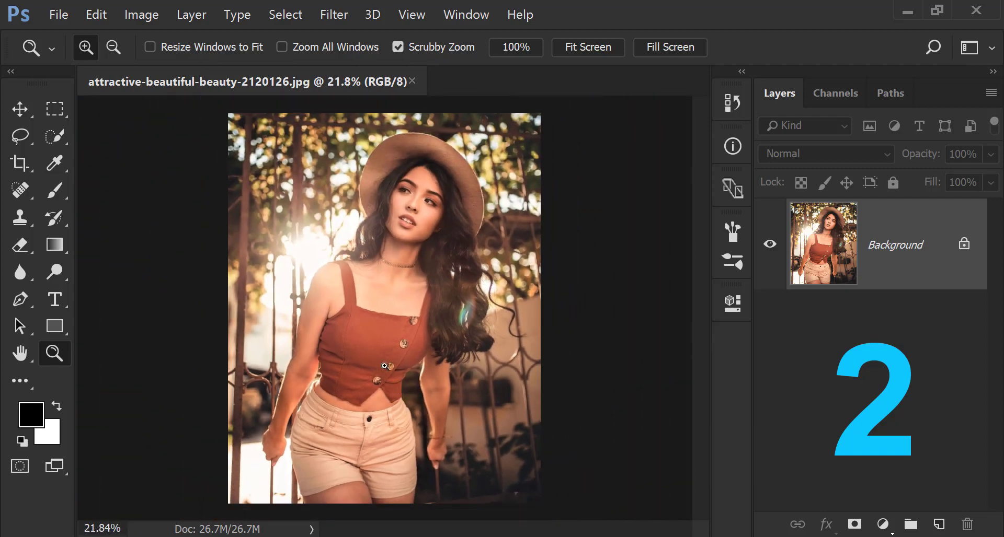
Zoom one step in on the necklace, then Alt-click to step back out.
{"action": "left_click", "coordinate": [396, 260]}
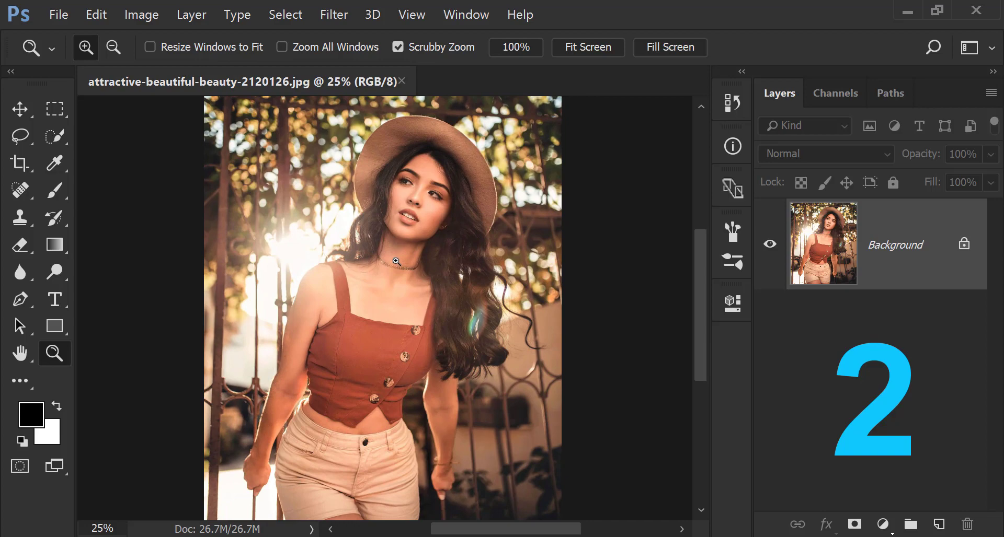
{"action": "key", "text": "alt"}
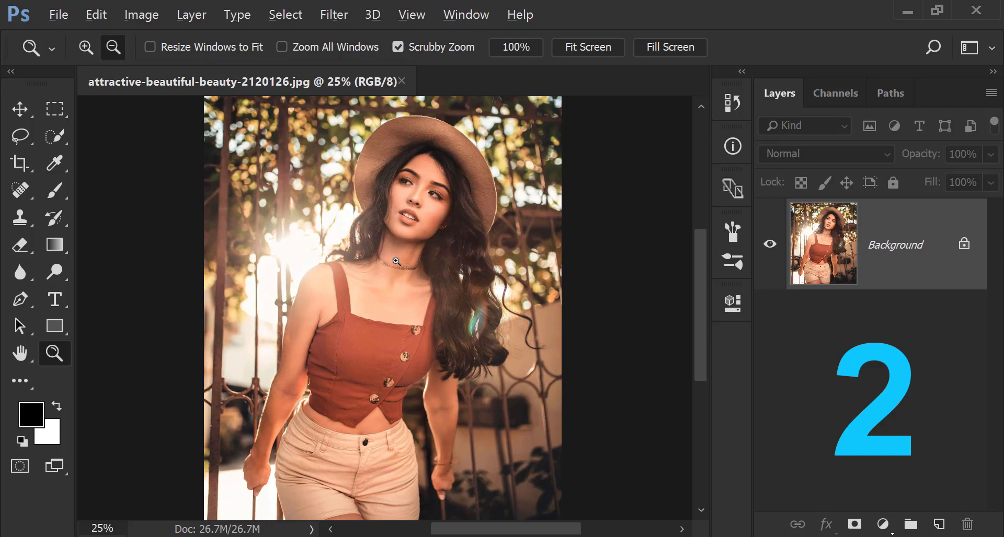
{"action": "left_click", "coordinate": [396, 261], "text": "alt"}
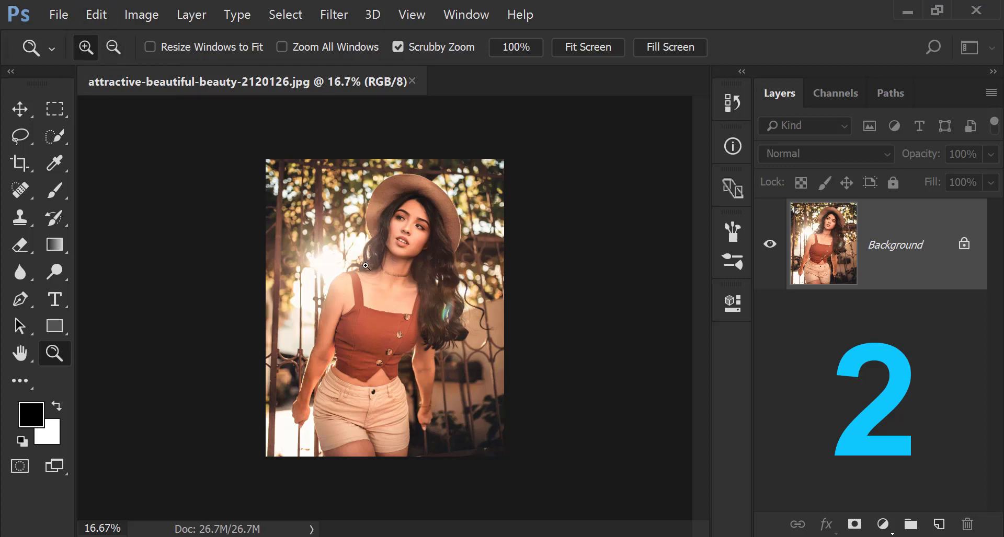
Zoom continuously in on the lower face, then Alt-hold to zoom out to about 65%.
{"action": "key", "text": "alt"}
{"action": "left_click_drag", "start_coordinate": [403, 249], "coordinate": [396, 279]}
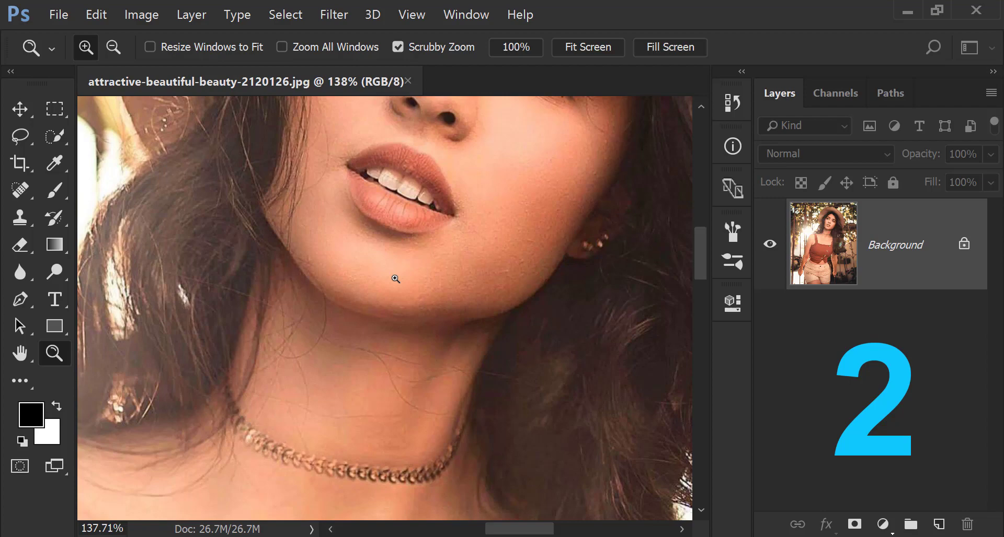
{"action": "key", "text": "alt"}
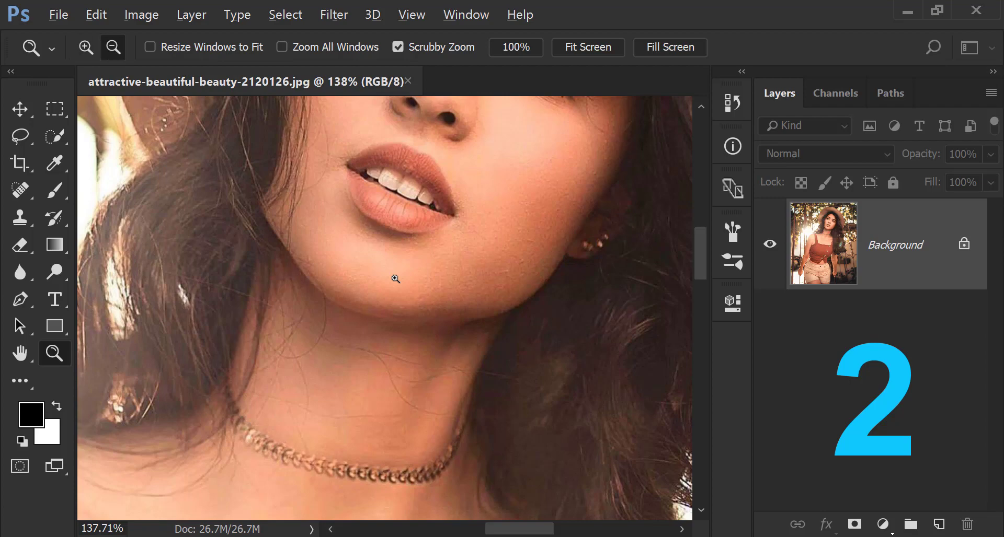
{"action": "left_click_drag", "start_coordinate": [395, 279], "coordinate": [396, 279]}
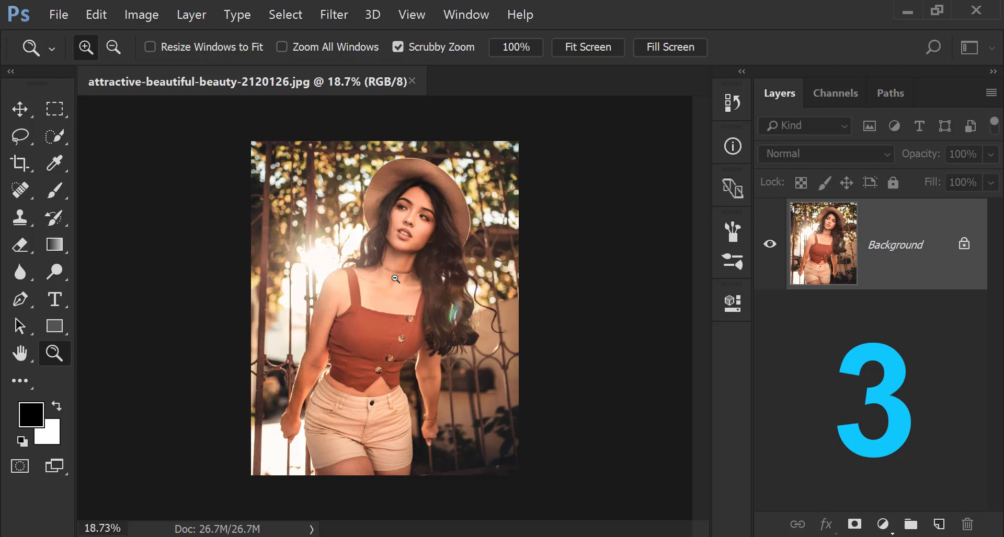
Pass through the Move and Crop tools and settle on the Lasso tool.
{"action": "left_click", "coordinate": [31, 119]}
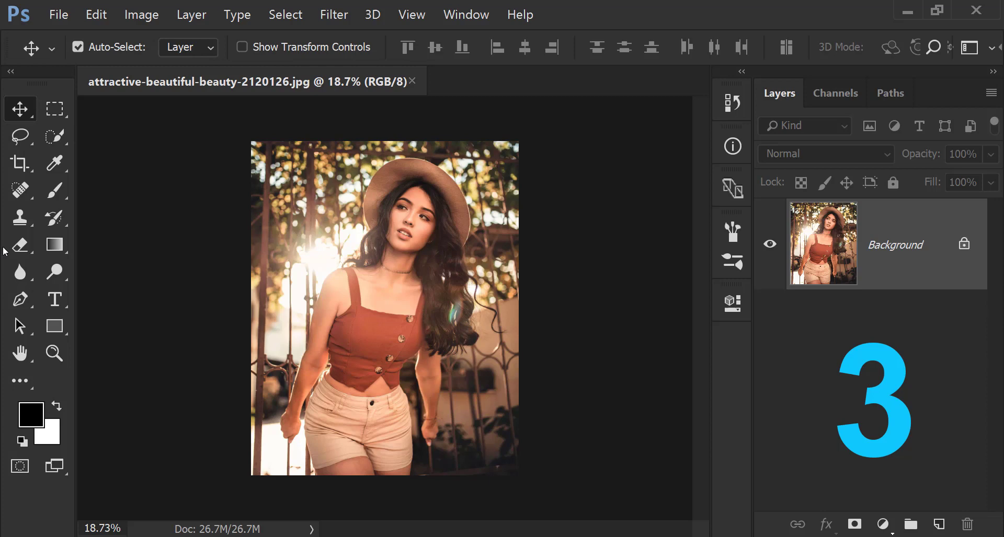
{"action": "left_click", "coordinate": [20, 165]}
{"action": "left_click", "coordinate": [20, 137]}
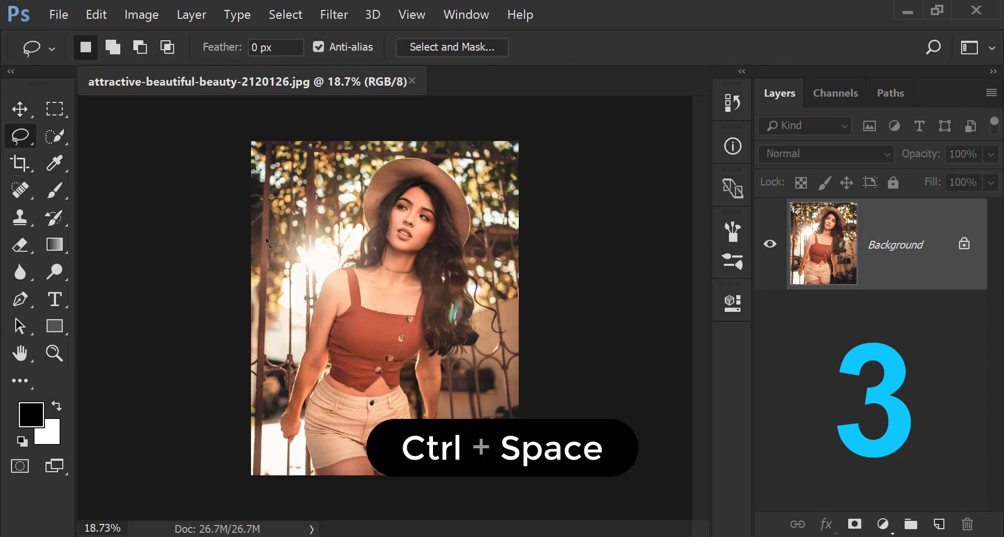
Keeping the Lasso, zoom in on the neck and chest with Ctrl+Space and out with Alt+Space.
{"action": "key", "text": "ctrl+space"}
{"action": "mouse_move", "coordinate": [383, 265]}
{"action": "left_mouse_down"}
{"action": "mouse_move", "coordinate": [594, 270]}
{"action": "mouse_move", "coordinate": [375, 248]}
{"action": "mouse_move", "coordinate": [462, 251]}
{"action": "mouse_move", "coordinate": [389, 256]}
{"action": "mouse_move", "coordinate": [439, 371]}
{"action": "left_mouse_up"}
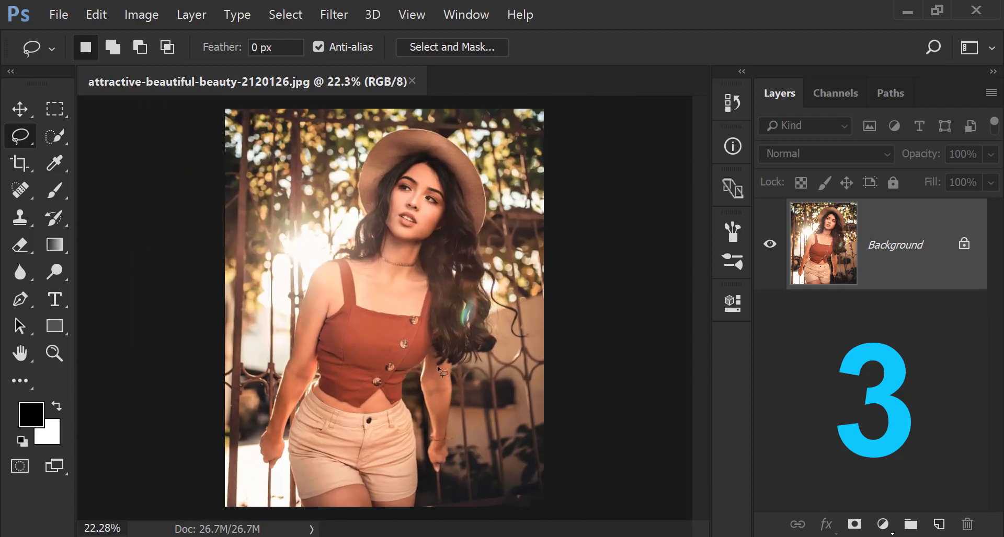
{"action": "key", "text": "alt+space"}
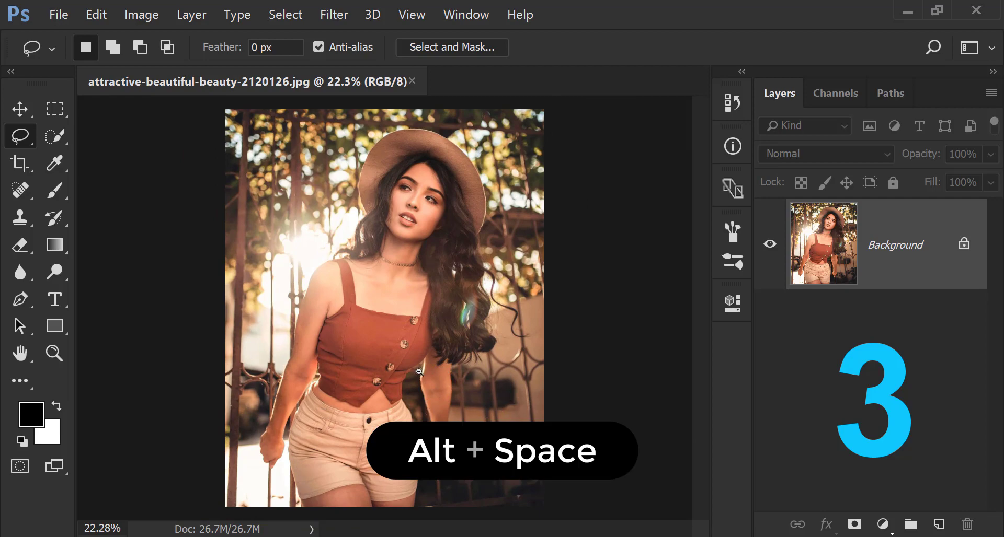
{"action": "mouse_move", "coordinate": [419, 372]}
{"action": "left_mouse_down"}
{"action": "mouse_move", "coordinate": [589, 376]}
{"action": "mouse_move", "coordinate": [425, 375]}
{"action": "left_mouse_up"}
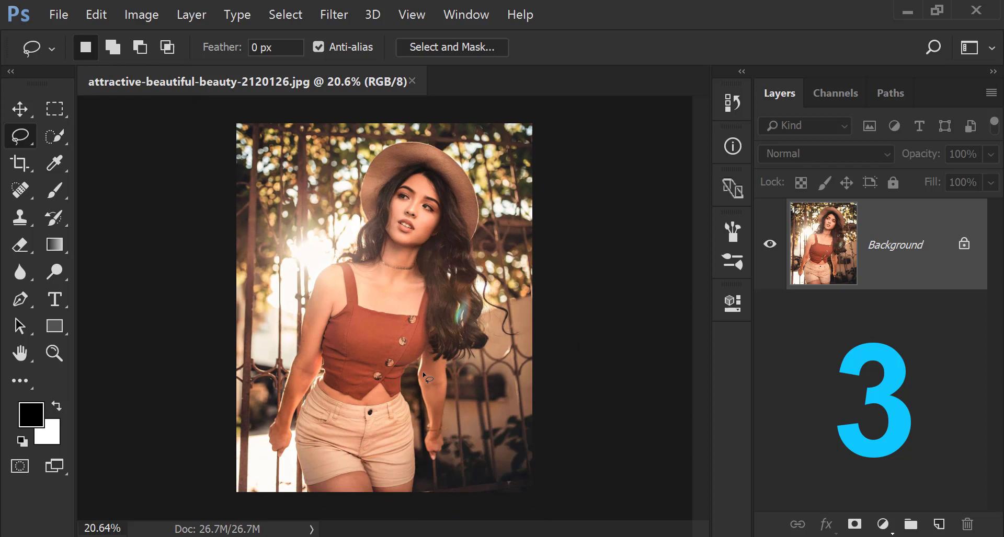
{"action": "left_click", "coordinate": [404, 312]}
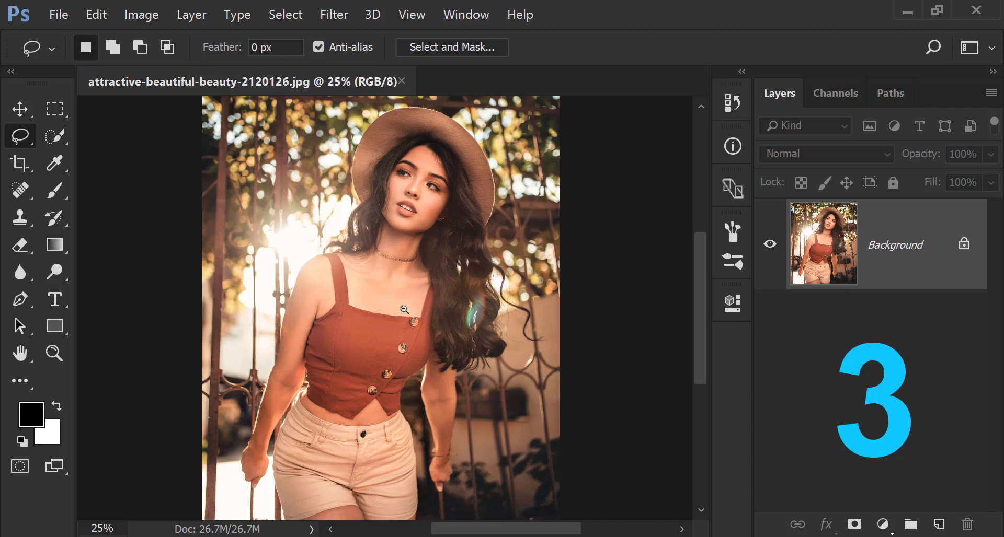
{"action": "left_click", "coordinate": [404, 312], "text": "alt"}
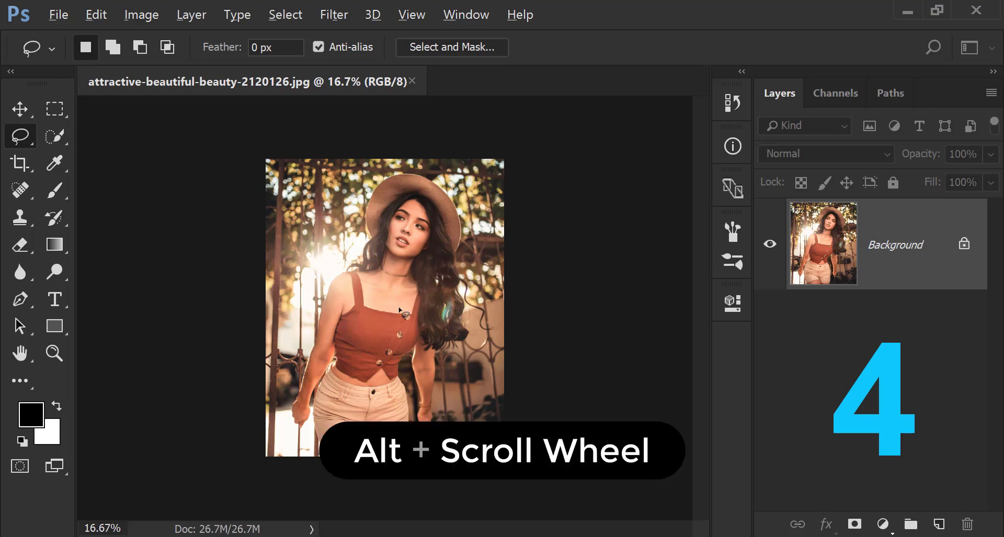
Alt-scroll repeatedly to zoom in and out on the necklace and top.
{"action": "key", "text": "alt"}
{"action": "key", "text": "alt"}
{"action": "scroll", "coordinate": [396, 307], "scroll_direction": "up", "scroll_amount": 5}
{"action": "scroll", "coordinate": [419, 228], "scroll_direction": "up", "scroll_amount": 6}
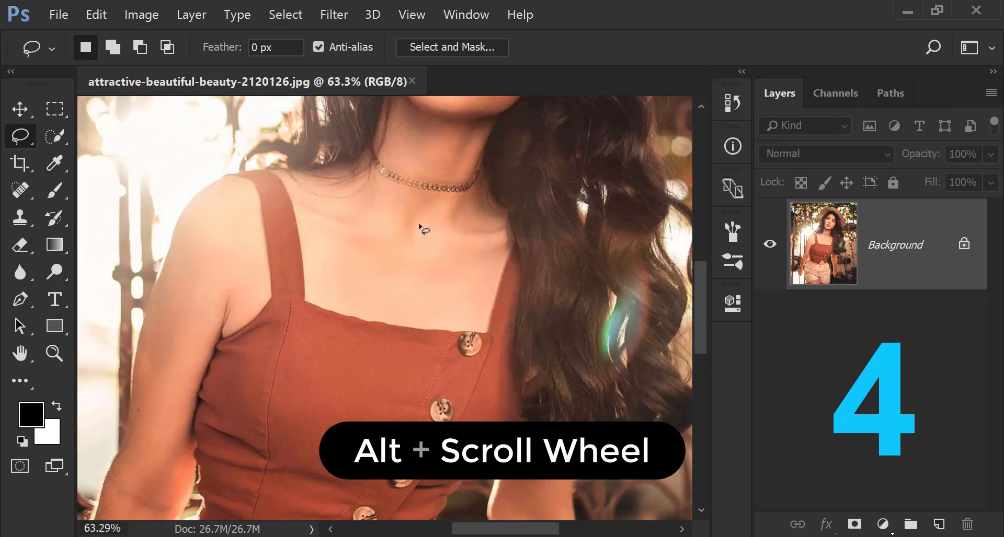
{"action": "scroll", "coordinate": [418, 227], "scroll_direction": "down", "scroll_amount": 3}
{"action": "scroll", "coordinate": [416, 226], "scroll_direction": "down", "scroll_amount": 4}
{"action": "scroll", "coordinate": [352, 278], "scroll_direction": "up", "scroll_amount": 4}
{"action": "scroll", "coordinate": [352, 279], "scroll_direction": "up", "scroll_amount": 6}
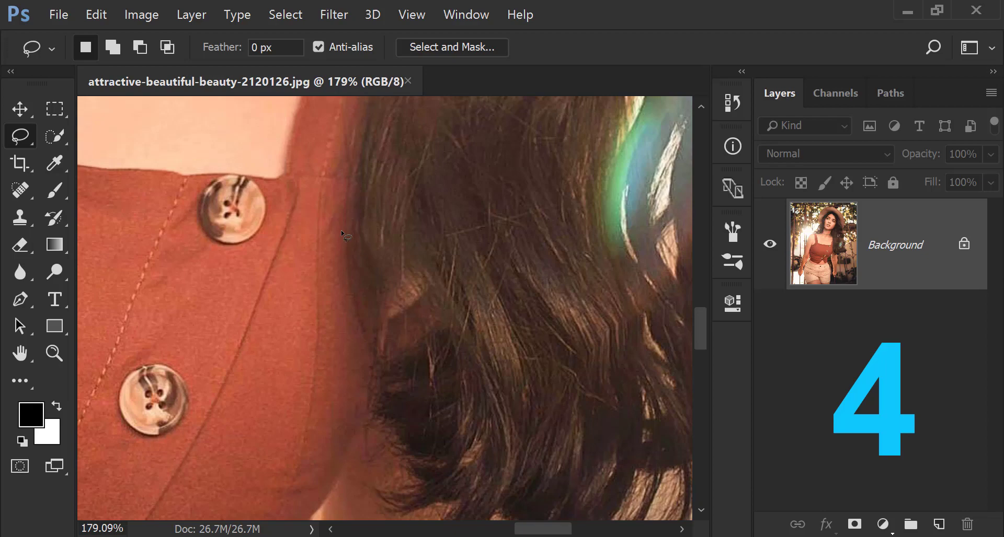
{"action": "scroll", "coordinate": [348, 248], "scroll_direction": "down", "scroll_amount": 6}
{"action": "scroll", "coordinate": [422, 238], "scroll_direction": "down", "scroll_amount": 2}
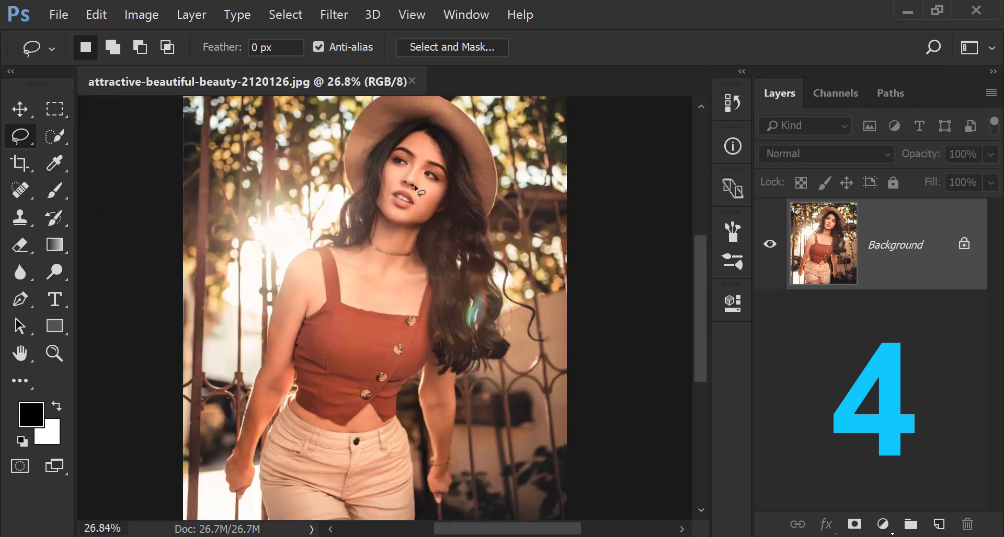
{"action": "scroll", "coordinate": [448, 139], "scroll_direction": "up", "scroll_amount": 3}
{"action": "scroll", "coordinate": [449, 140], "scroll_direction": "up", "scroll_amount": 4}
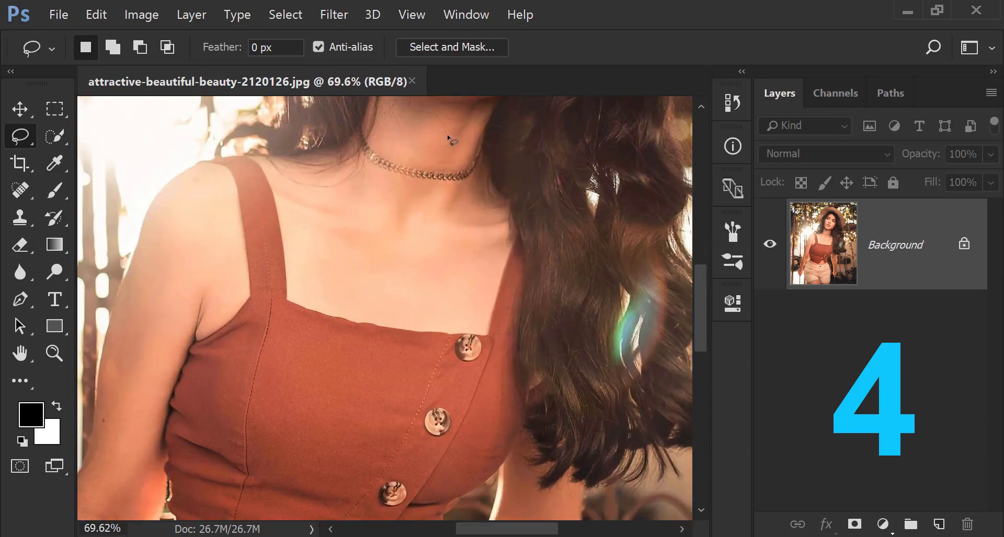
{"action": "scroll", "coordinate": [383, 262], "scroll_direction": "down", "scroll_amount": 6}
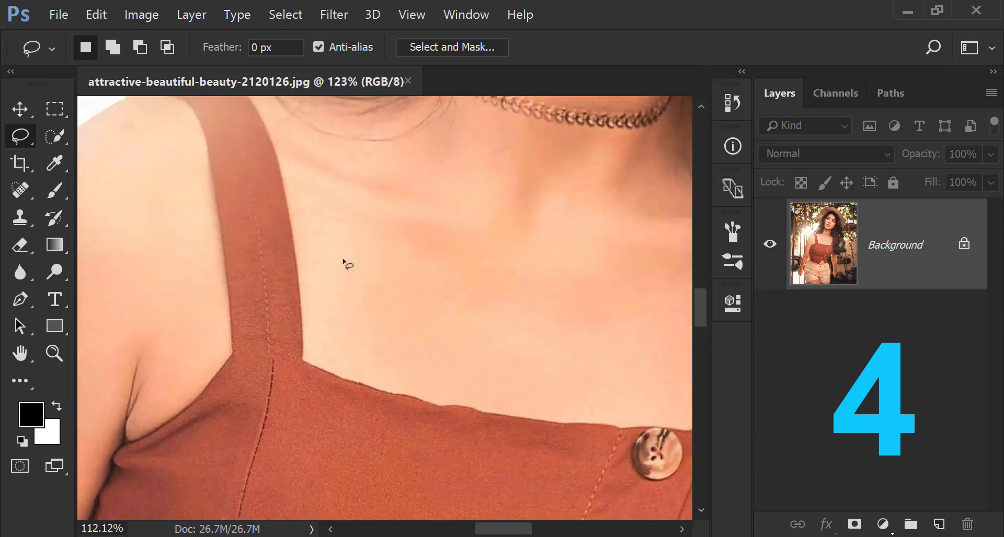
{"action": "scroll", "coordinate": [602, 253], "scroll_direction": "up", "scroll_amount": 4}
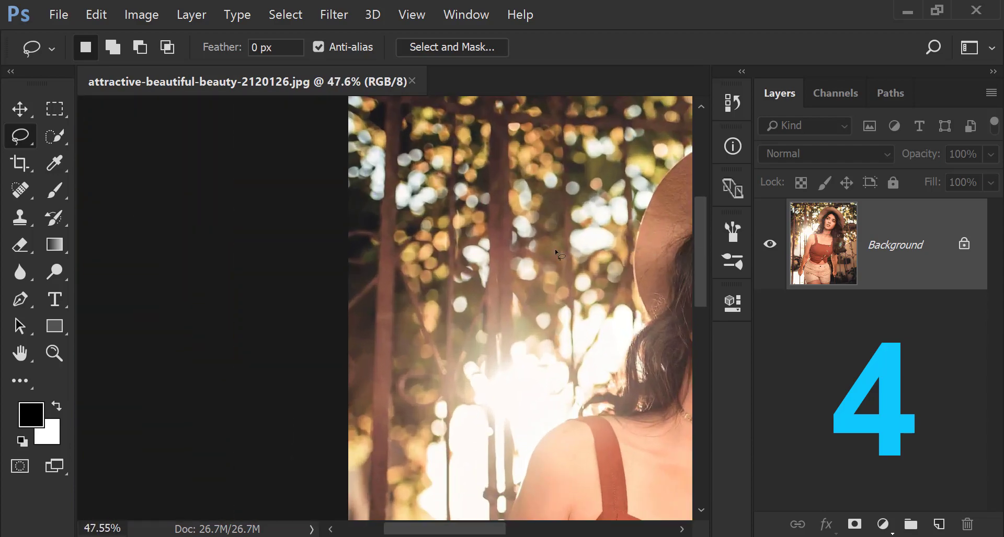
{"action": "scroll", "coordinate": [493, 237], "scroll_direction": "down", "scroll_amount": 5}
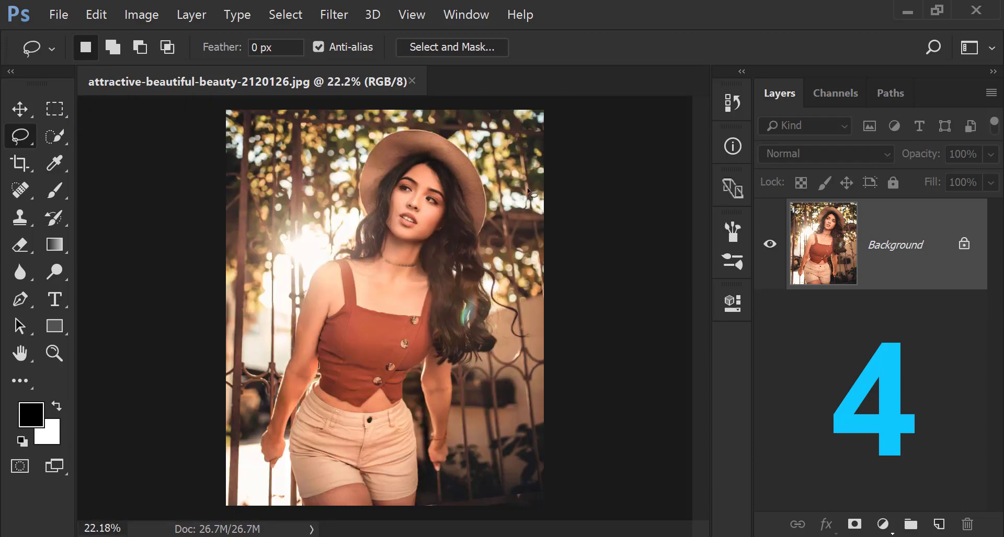
{"action": "scroll", "coordinate": [528, 151], "scroll_direction": "up", "scroll_amount": 4}
{"action": "scroll", "coordinate": [527, 151], "scroll_direction": "down", "scroll_amount": 3}
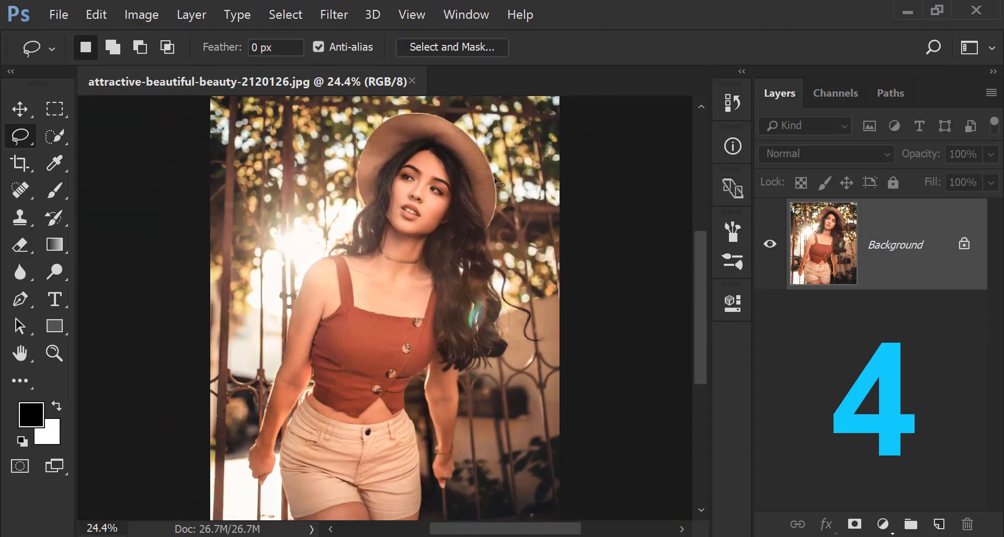
Zoom back in, pan up to the hat and face, then zoom out with Ctrl-minus.
{"action": "scroll", "coordinate": [473, 185], "scroll_direction": "up", "scroll_amount": 3}
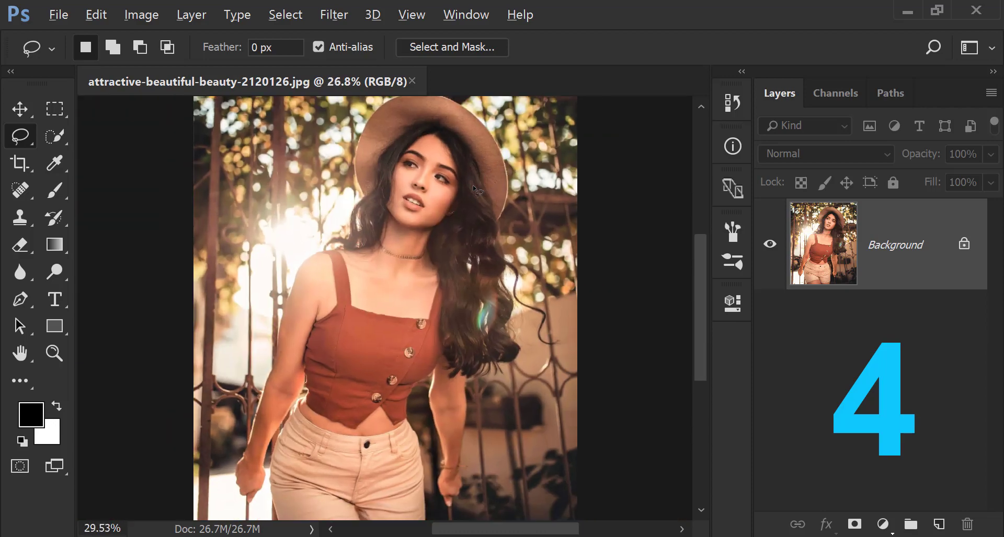
{"action": "scroll", "coordinate": [459, 206], "scroll_direction": "up", "scroll_amount": 5}
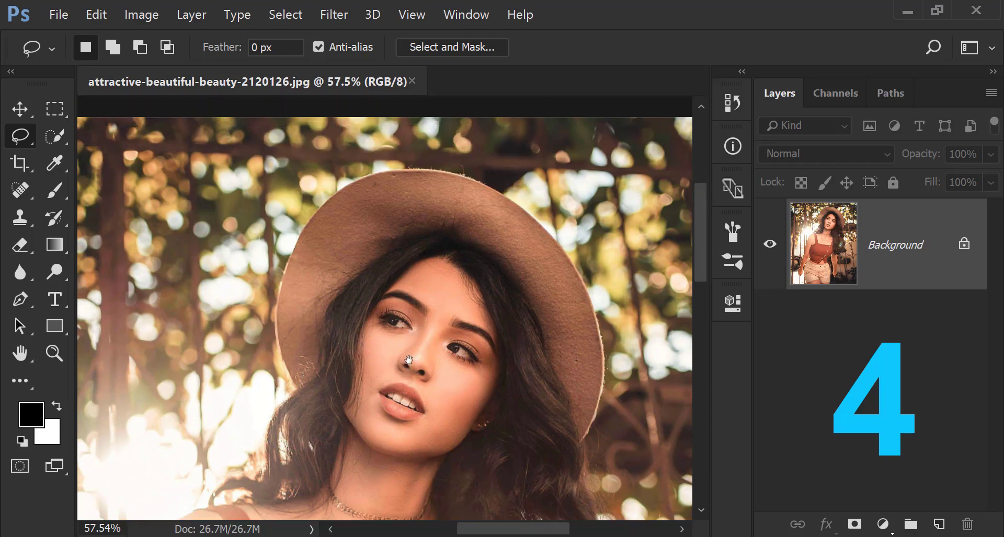
{"action": "left_click_drag", "start_coordinate": [409, 360], "coordinate": [397, 316]}
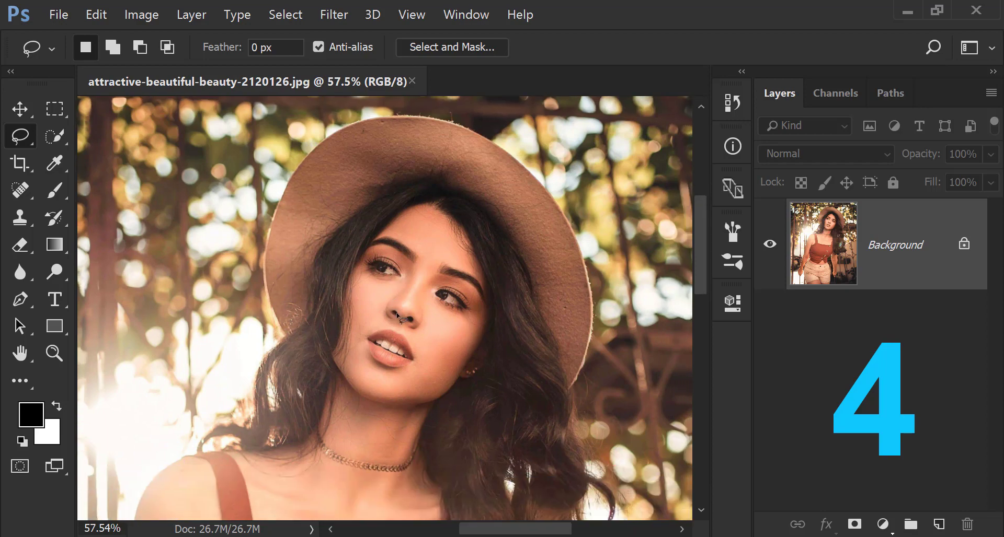
{"action": "key", "text": "ctrl+minus"}
{"action": "key", "text": "ctrl+minus"}
{"action": "key", "text": "ctrl+minus"}
{"action": "key", "text": "ctrl+minus"}
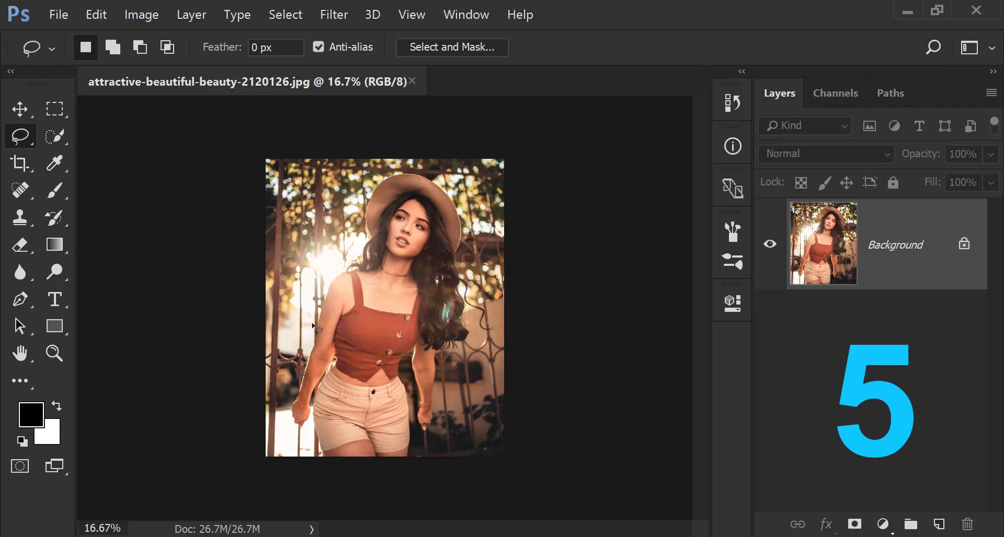
Select the Move tool and enable Zoom with Scroll Wheel in the Tools preferences.
{"action": "left_click", "coordinate": [21, 110]}
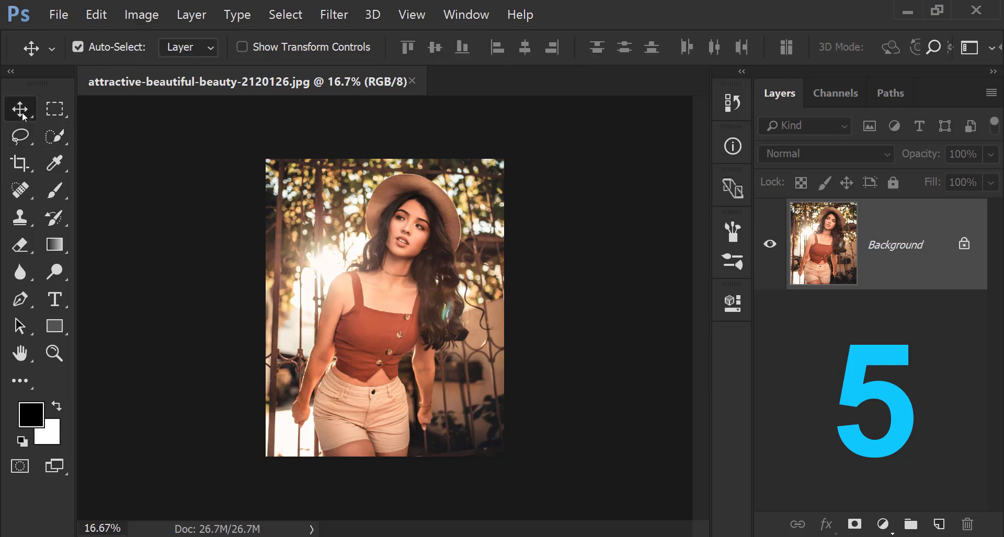
{"action": "left_click", "coordinate": [99, 16]}
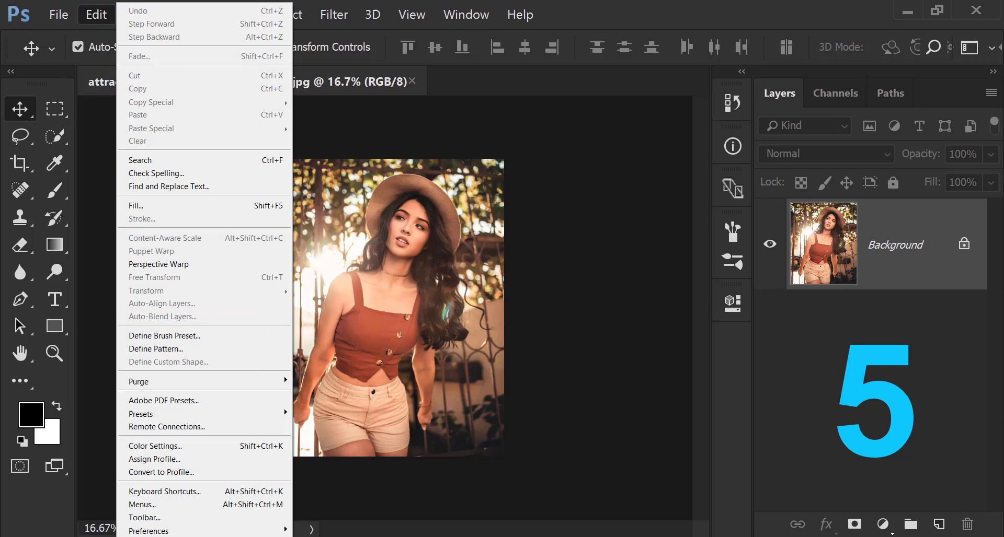
{"action": "mouse_move", "coordinate": [256, 531]}
{"action": "left_click", "coordinate": [354, 340]}
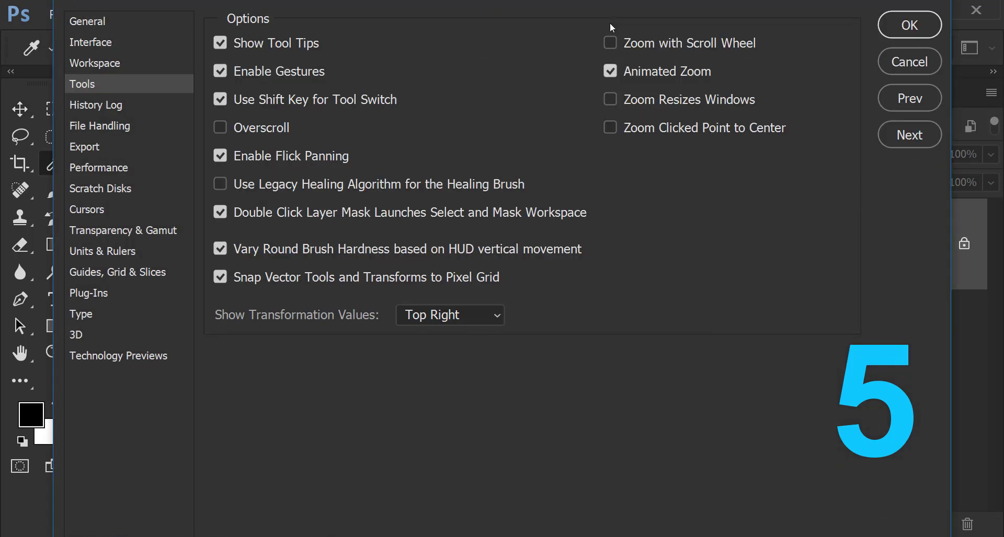
{"action": "left_click", "coordinate": [632, 45]}
{"action": "left_click", "coordinate": [897, 31]}
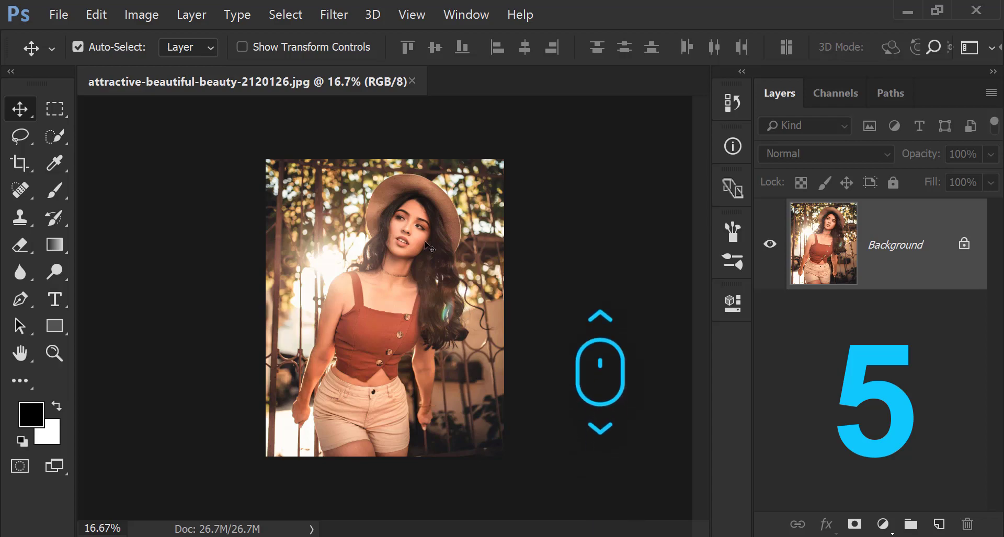
Scroll the wheel over the portrait to zoom in and out, then Alt-scroll to move the view.
{"action": "scroll", "coordinate": [424, 244], "scroll_direction": "up", "scroll_amount": 3}
{"action": "scroll", "coordinate": [425, 244], "scroll_direction": "up", "scroll_amount": 4}
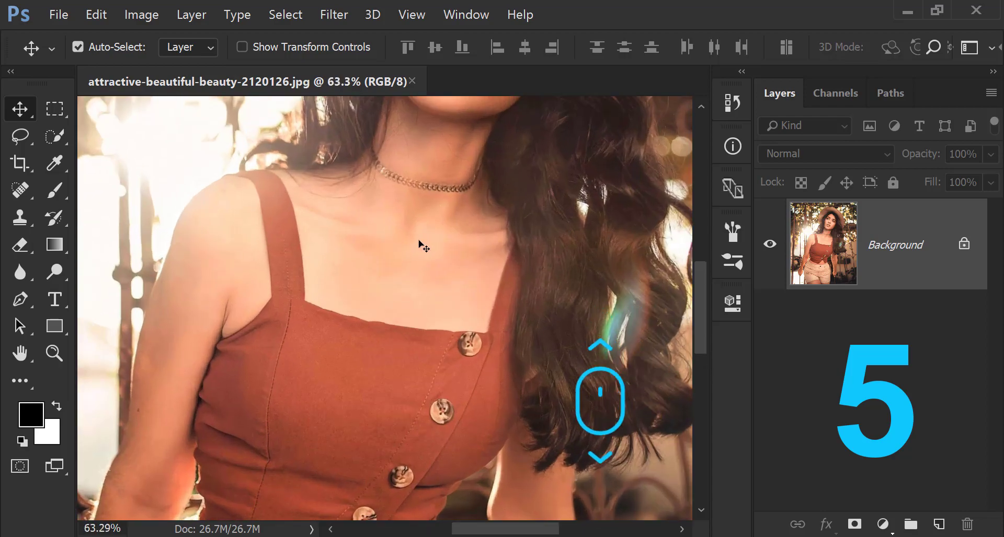
{"action": "scroll", "coordinate": [421, 246], "scroll_direction": "down", "scroll_amount": 3}
{"action": "scroll", "coordinate": [416, 267], "scroll_direction": "down", "scroll_amount": 3}
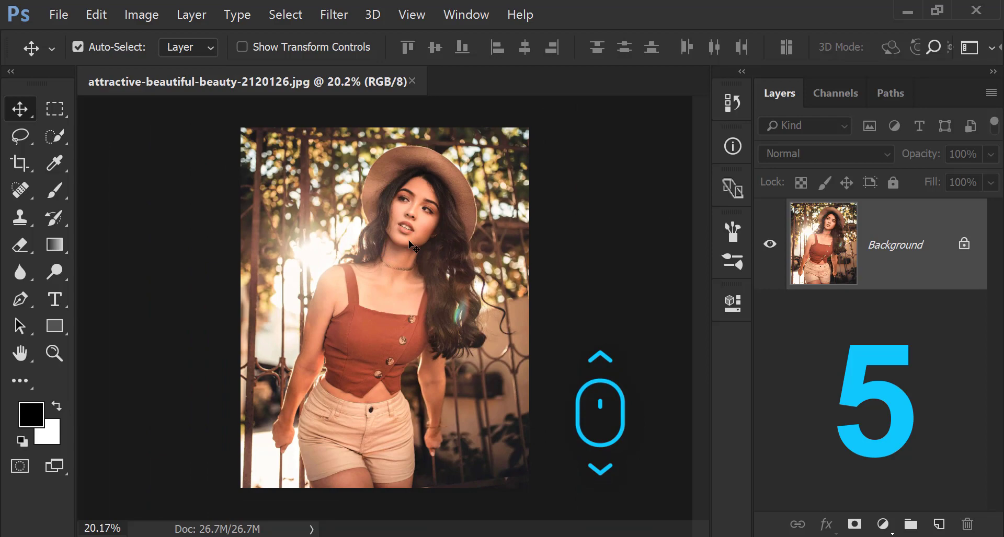
{"action": "scroll", "coordinate": [429, 220], "scroll_direction": "up", "scroll_amount": 1}
{"action": "key", "text": "alt"}
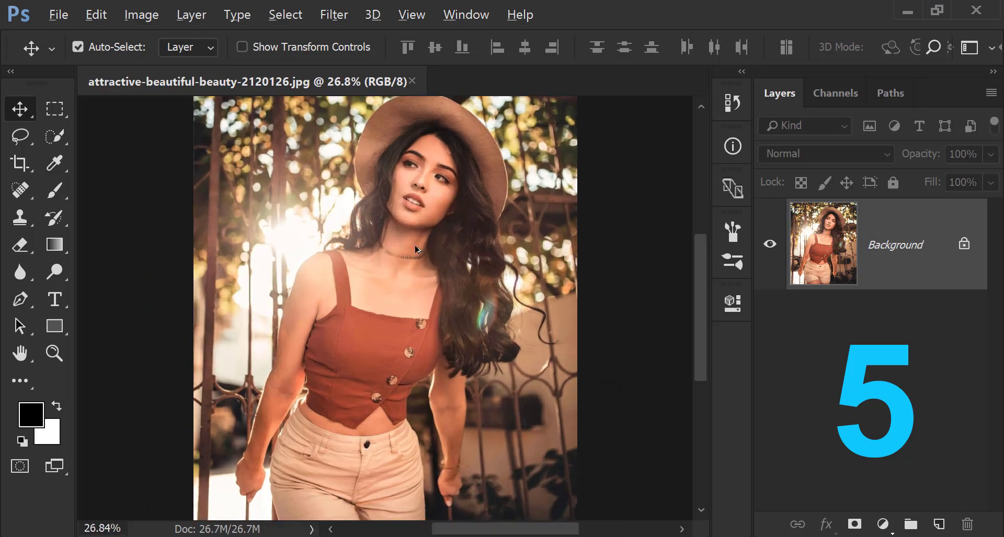
{"action": "scroll", "coordinate": [417, 249], "scroll_direction": "up", "scroll_amount": 2}
{"action": "key", "text": "alt"}
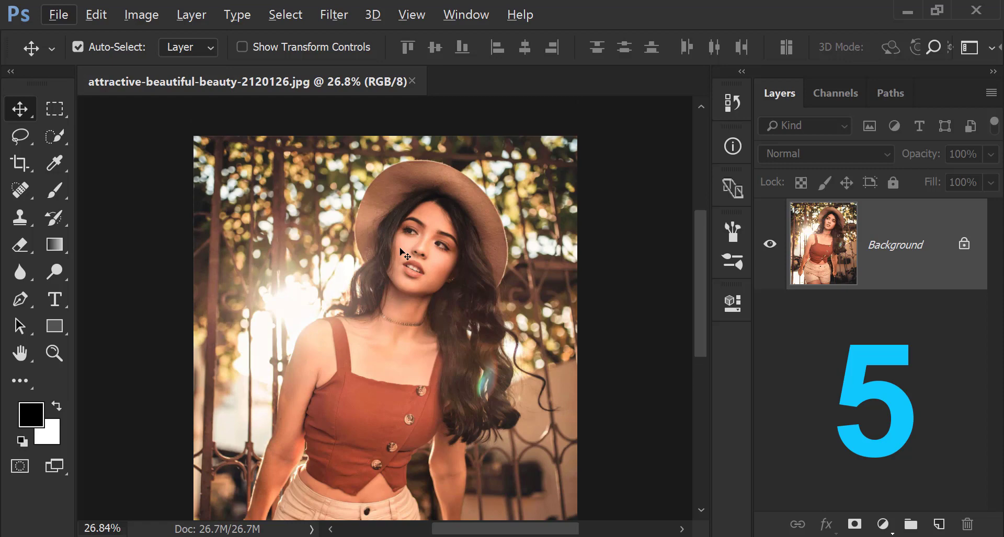
Uncheck Zoom with Scroll Wheel in Edit > Preferences > Tools and confirm with OK.
{"action": "key", "text": "Right"}
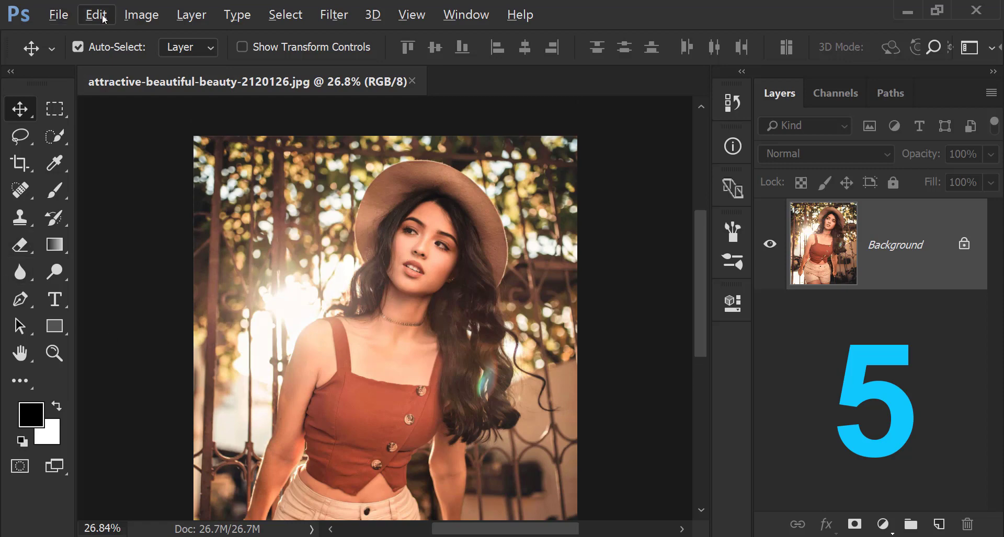
{"action": "key", "text": "Down"}
{"action": "mouse_move", "coordinate": [193, 530]}
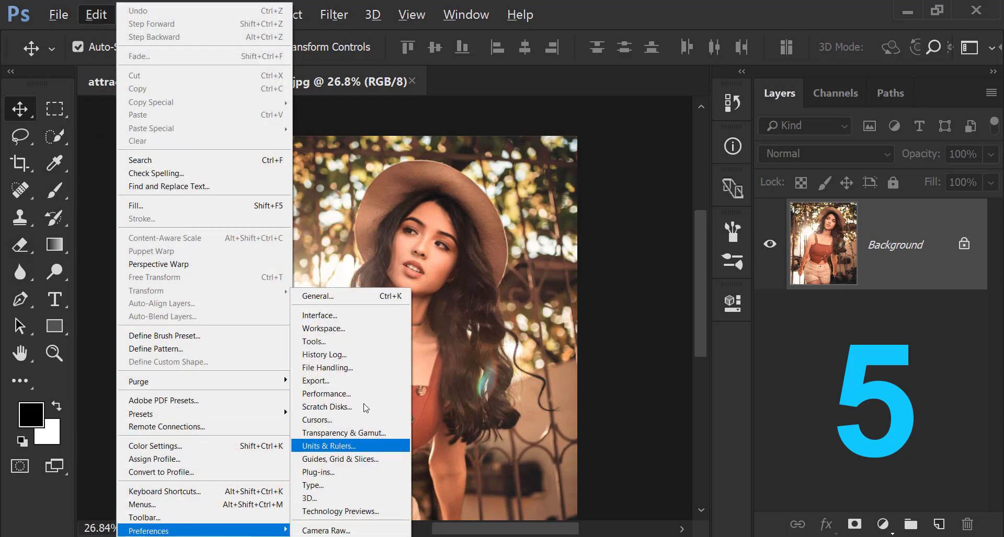
{"action": "left_click", "coordinate": [358, 342]}
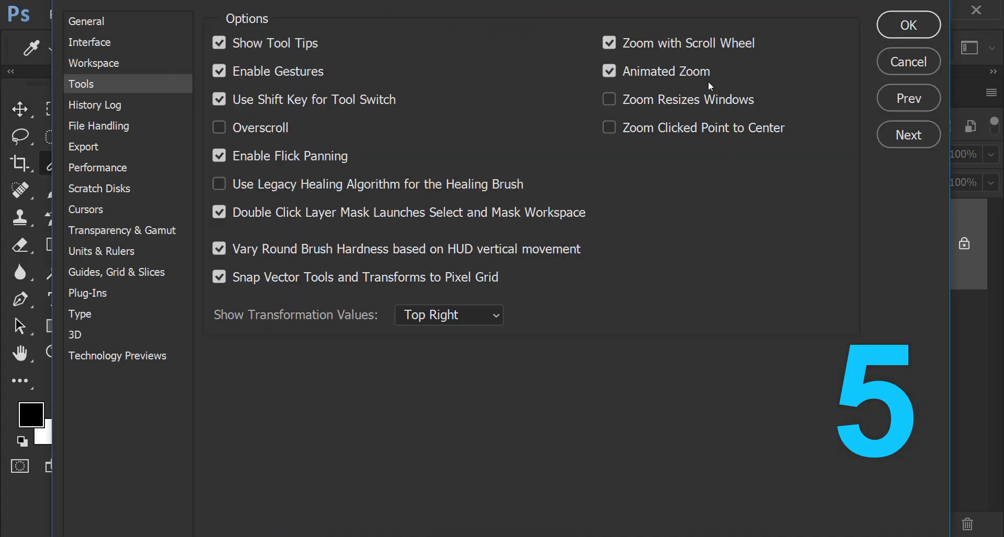
{"action": "left_click", "coordinate": [644, 43]}
{"action": "left_click", "coordinate": [884, 26]}
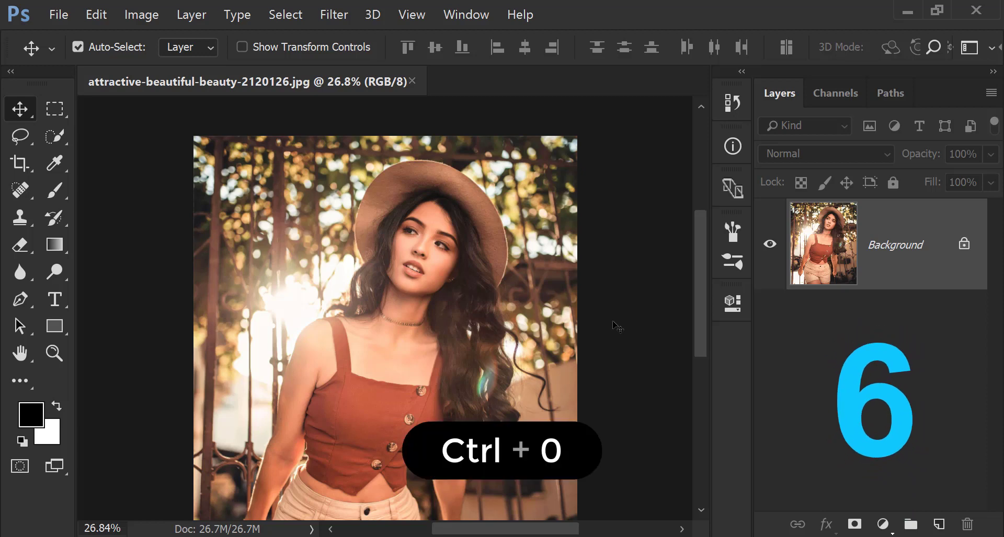
Fit the photo on screen with Ctrl+0, scrubby-zoom in to 3200%, then fit it again.
{"action": "key", "text": "ctrl+0"}
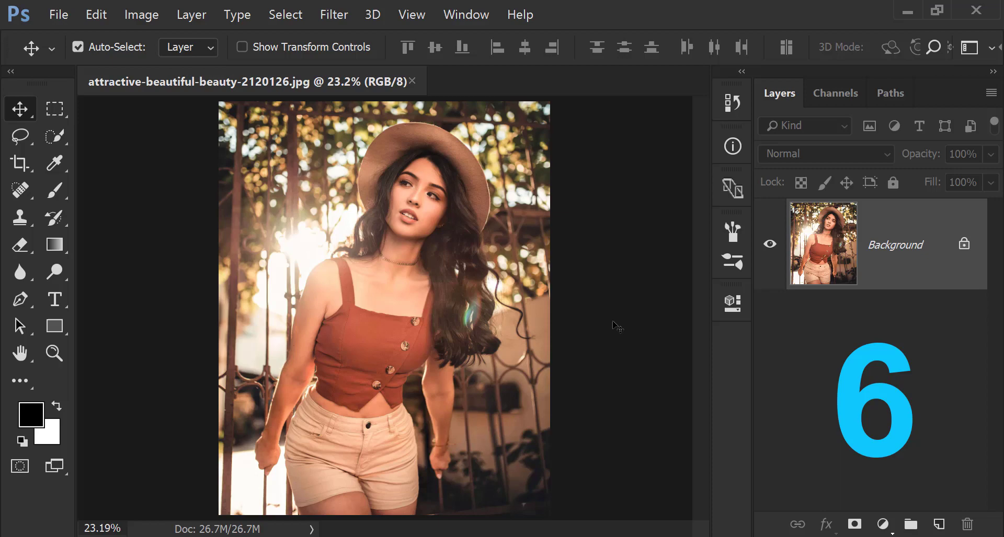
{"action": "key", "text": "z"}
{"action": "left_click_drag", "start_coordinate": [413, 261], "coordinate": [542, 276]}
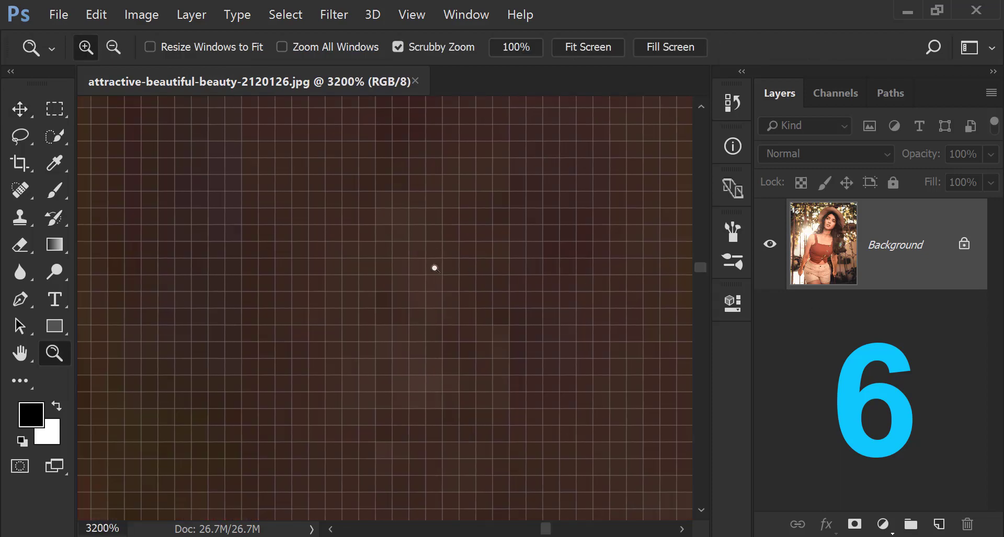
{"action": "key", "text": "ctrl+0"}
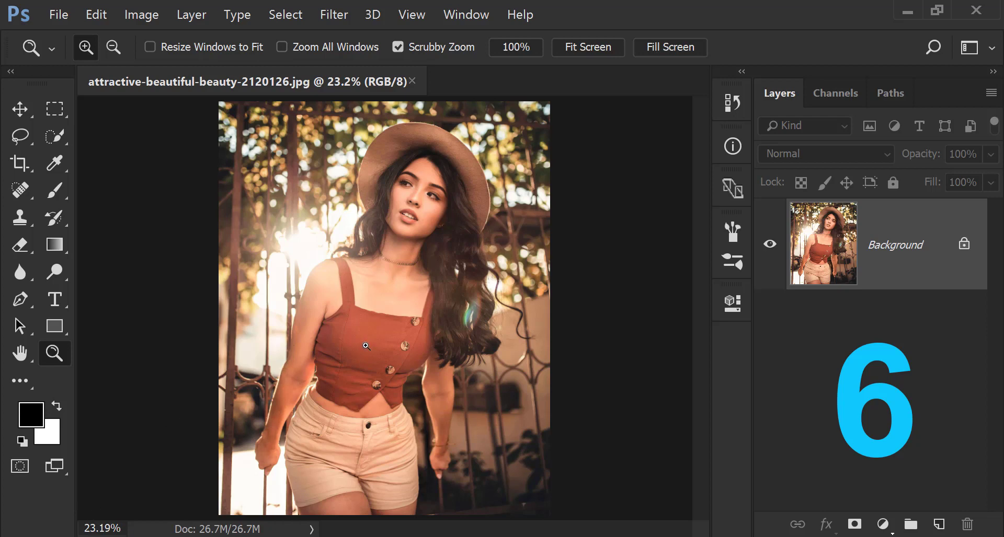
View the portrait at 100% actual pixel size with Ctrl+1.
{"action": "key", "text": "ctrl+1"}
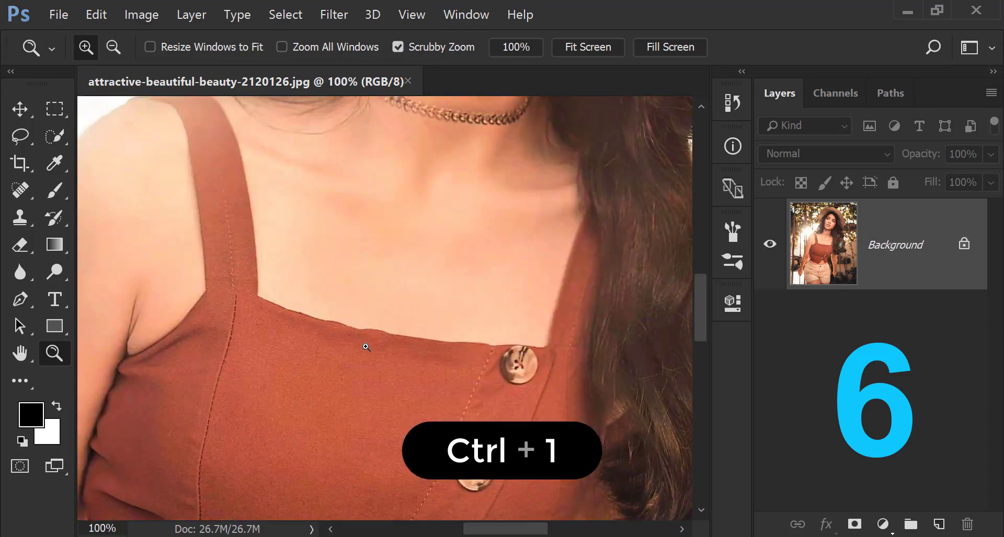
Zoom out to 23.2% with an Alt-click so the whole portrait is visible.
{"action": "left_click", "coordinate": [393, 330], "text": "alt"}
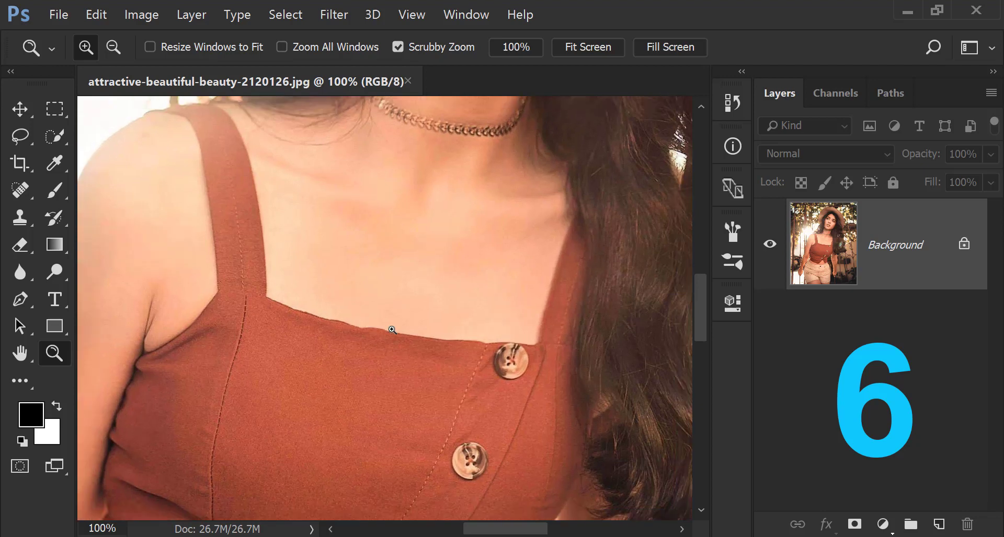